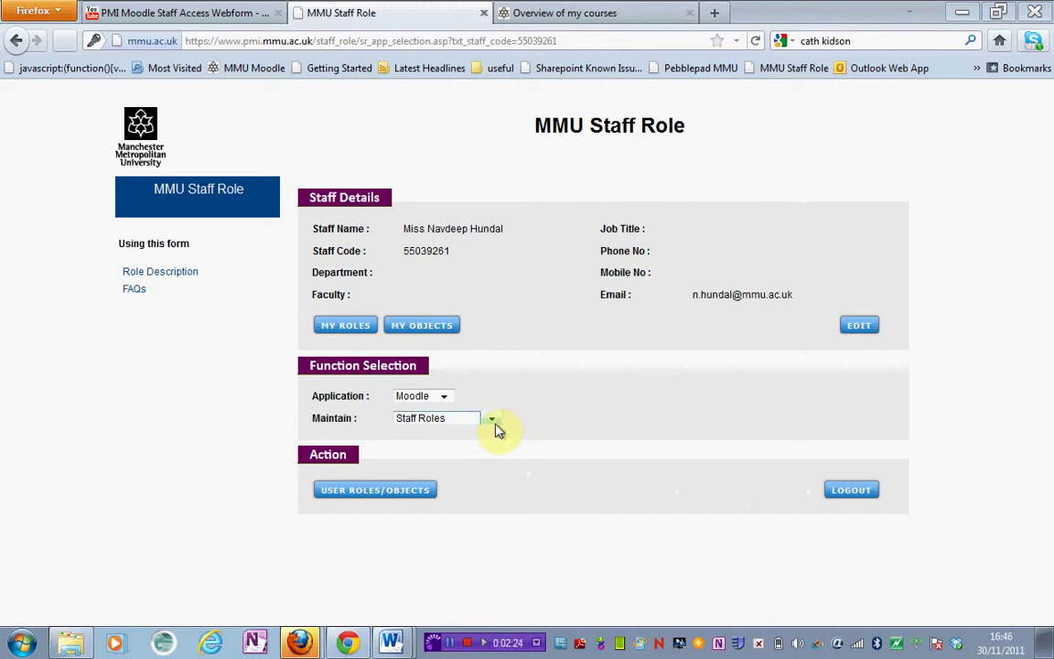
Pick Staff Object Roles from the Maintain dropdown, keeping Moodle as the application
click(493, 421)
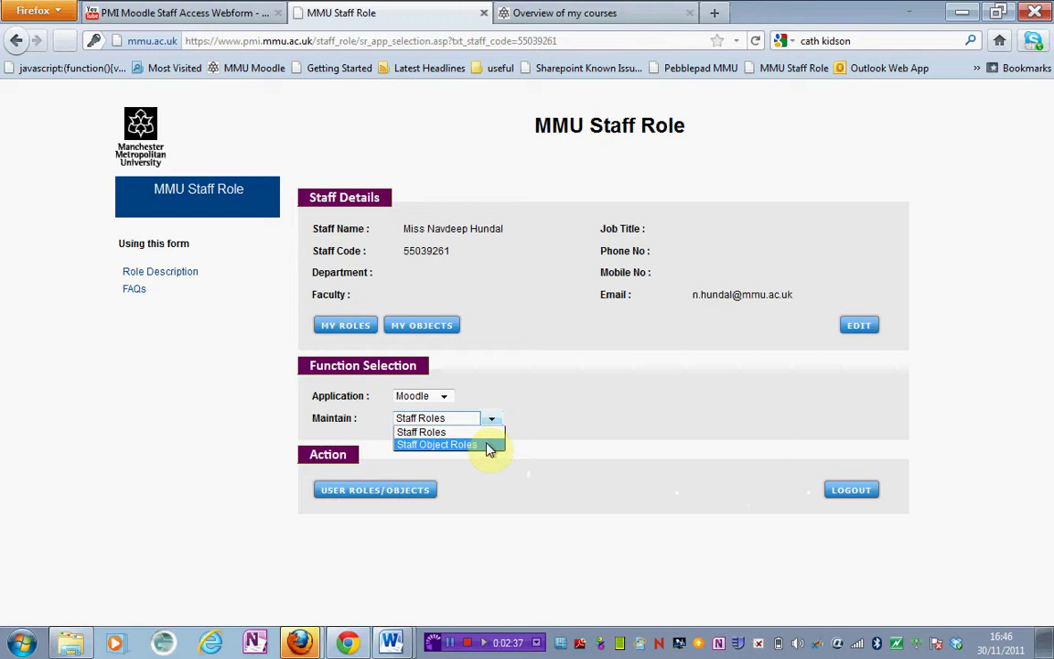
click(484, 445)
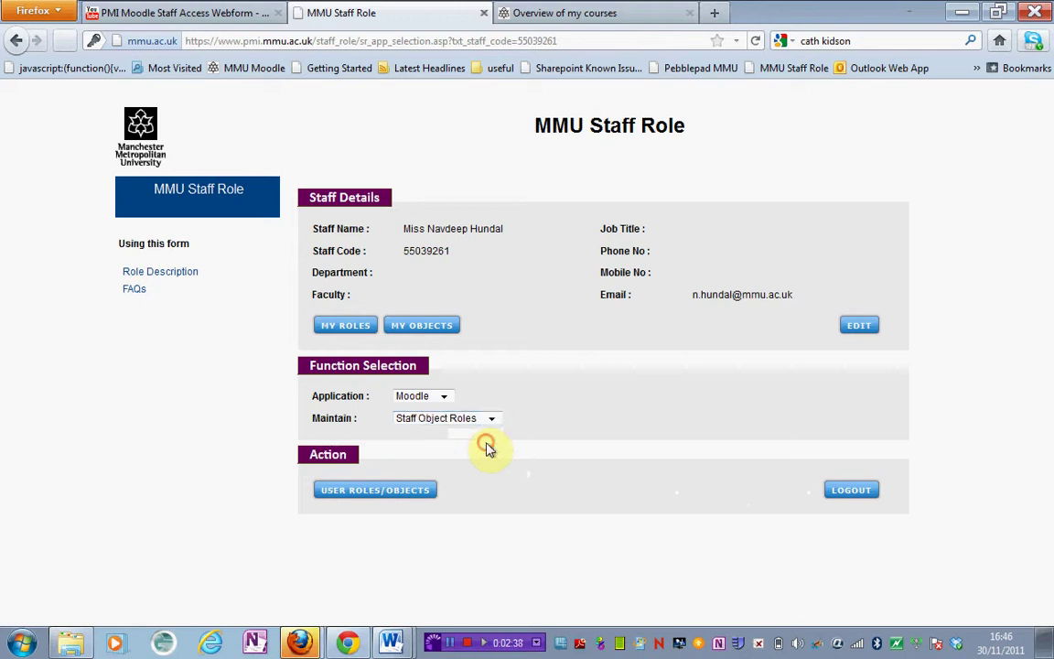
Open USER ROLES/OBJECTS and fill Object Name with Law and Society from the autocomplete
click(364, 499)
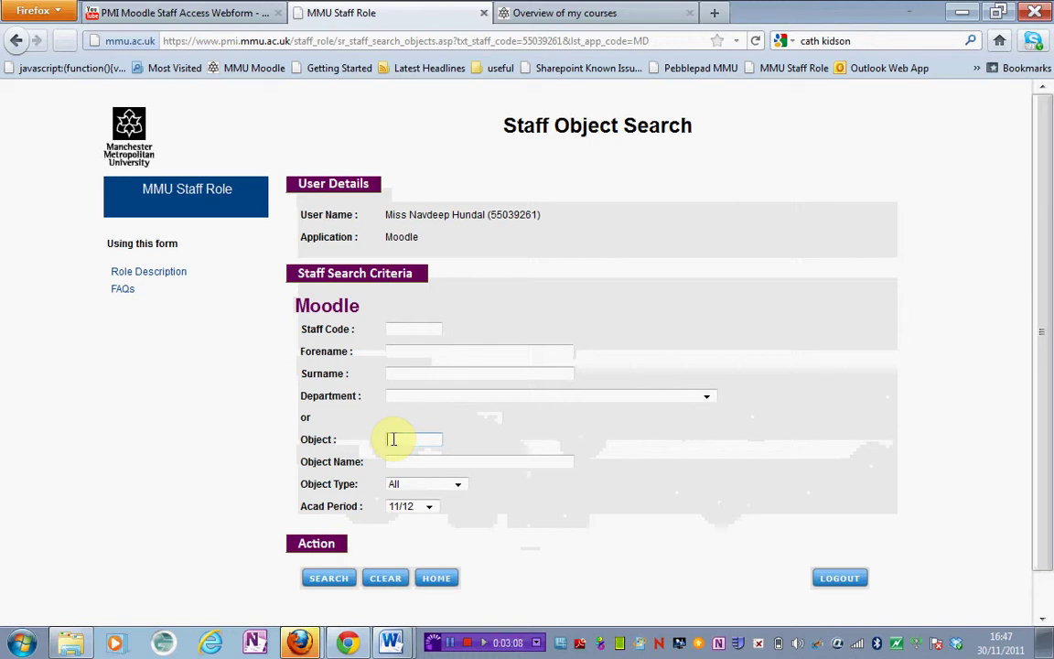
click(395, 460)
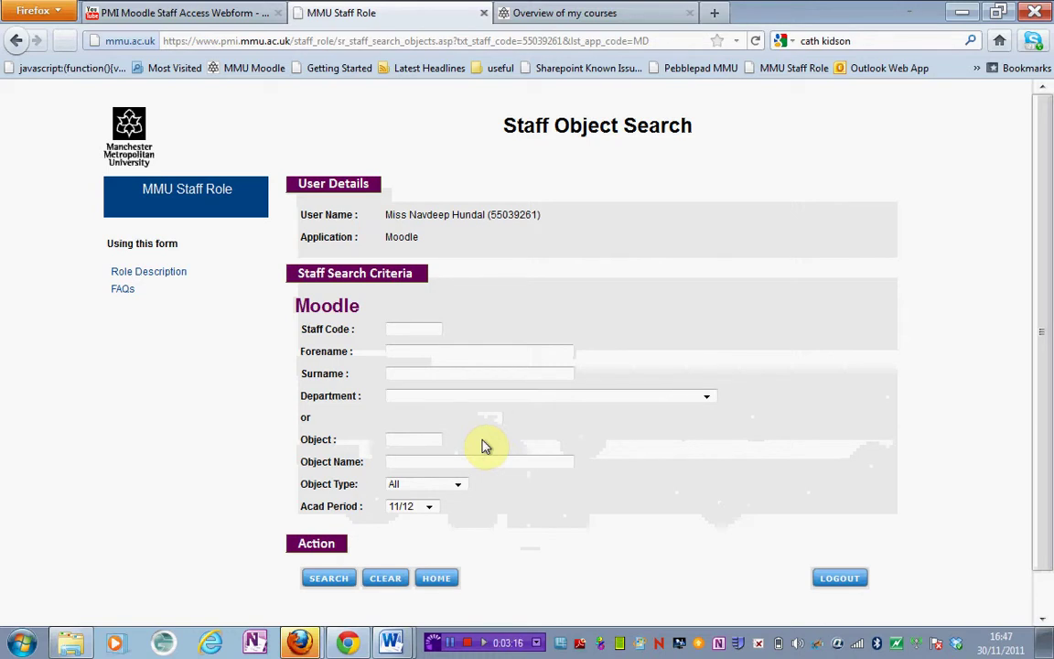
text(La)
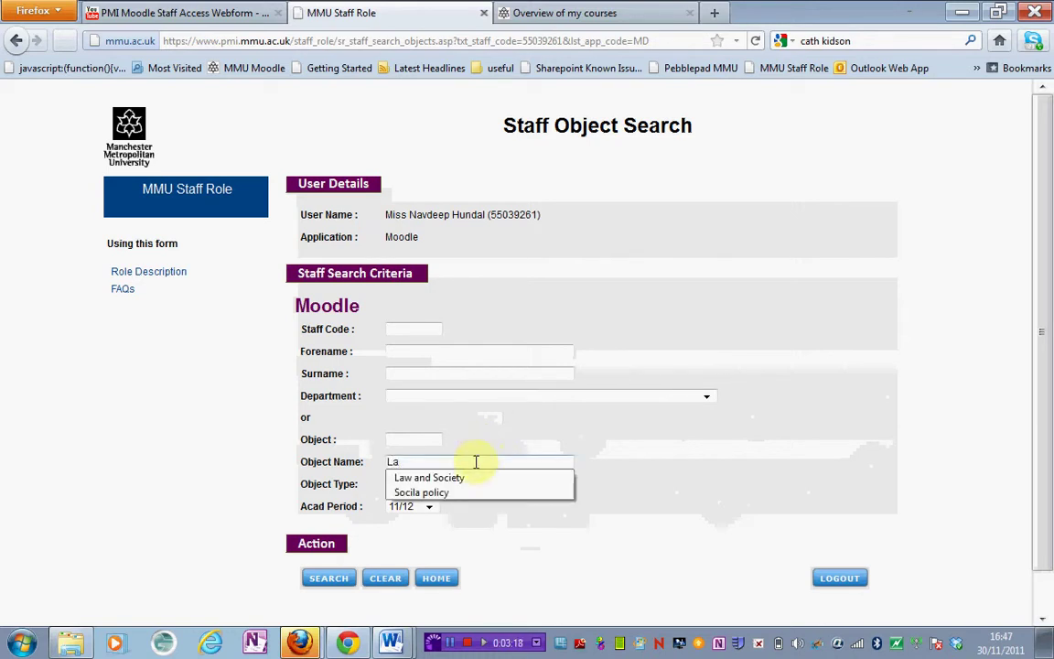
click(472, 478)
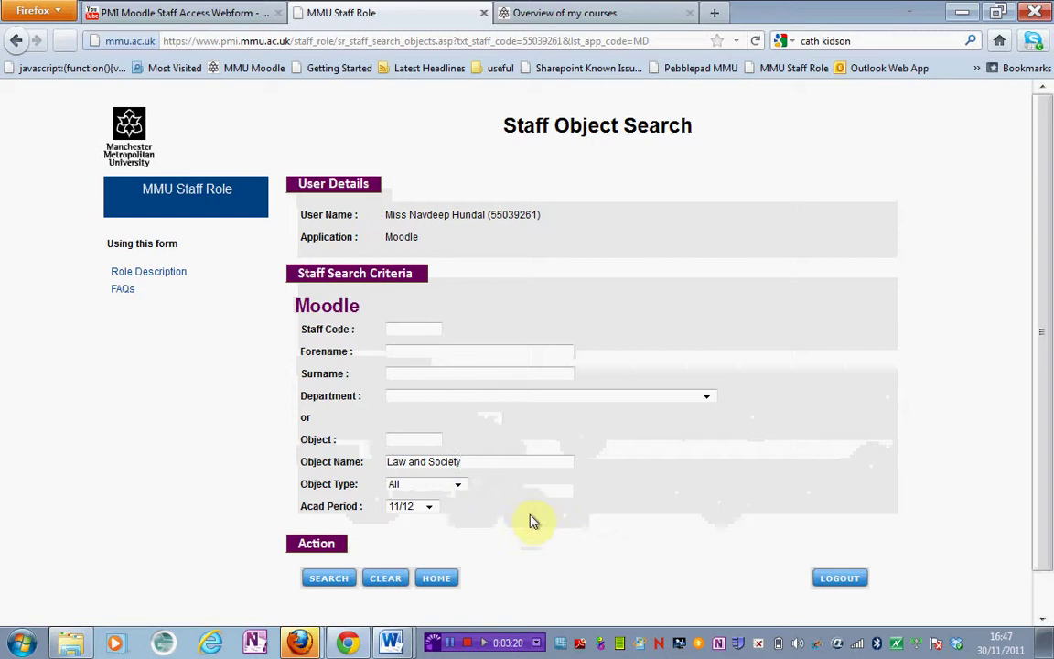
Search and review the four LAW AND SOCIETY objects; only 11/12 454Z0103 9Z4 is active
click(312, 587)
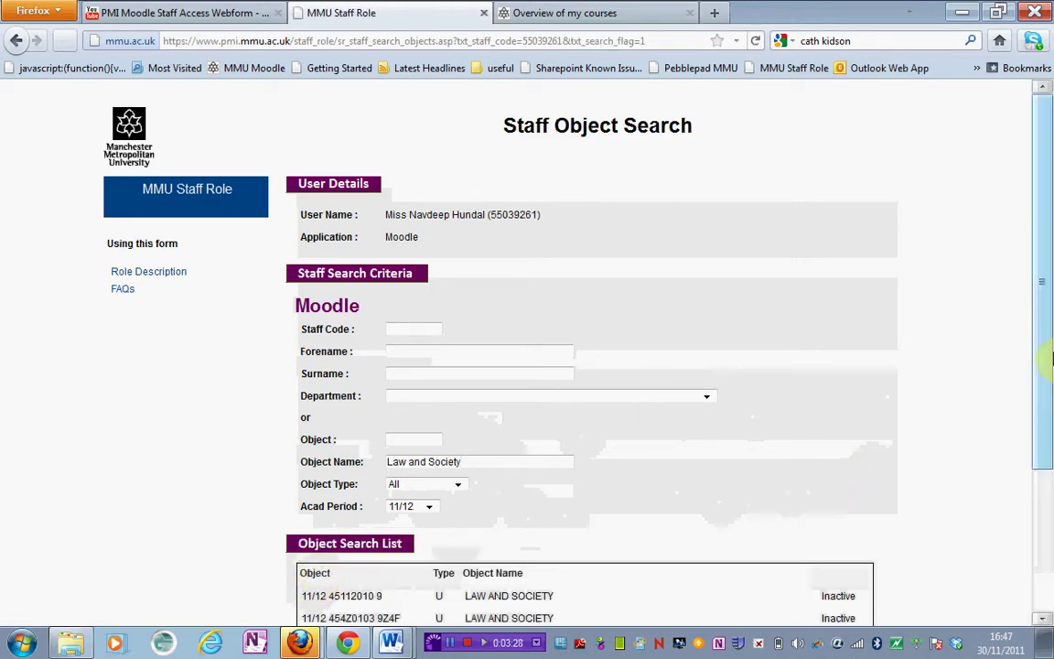
scroll(1048, 358, down, 3)
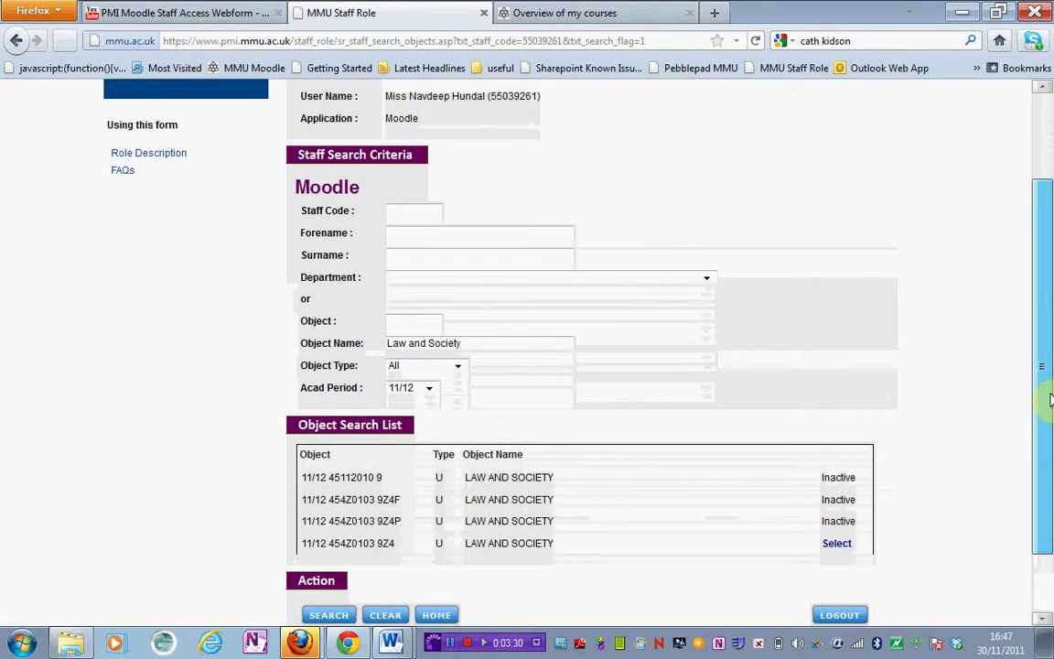
scroll(1047, 398, down, 2)
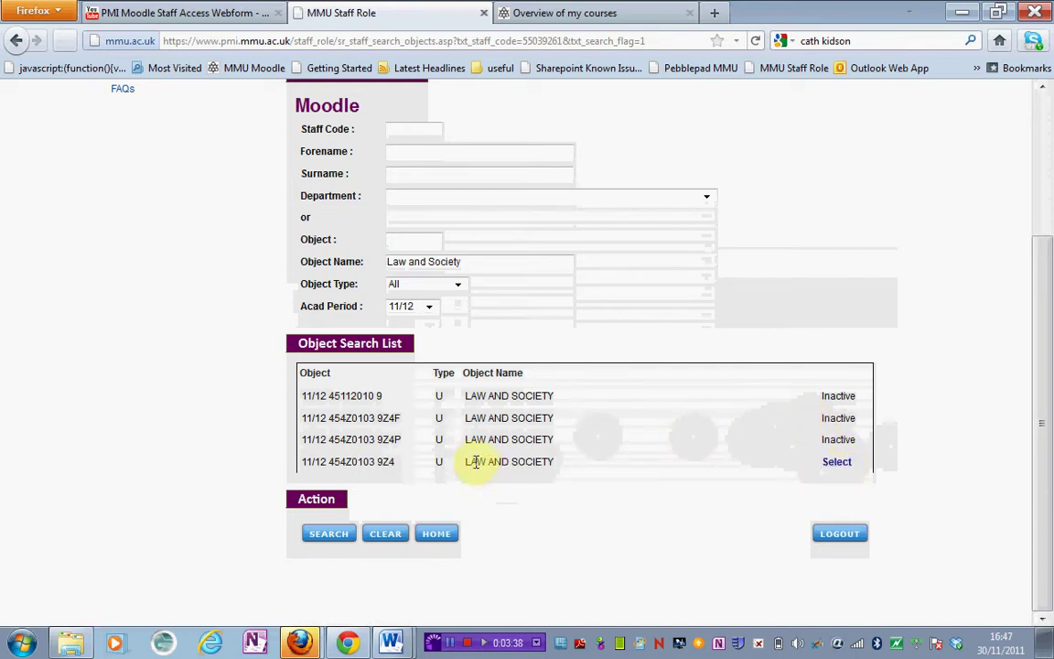
drag(468, 461, 552, 463)
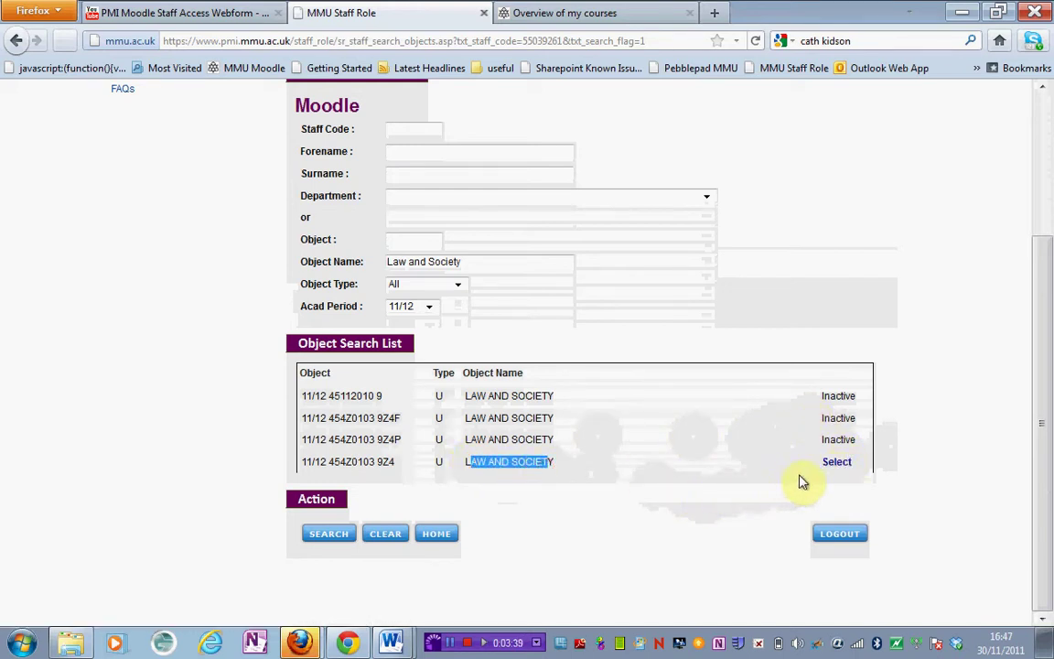
click(835, 476)
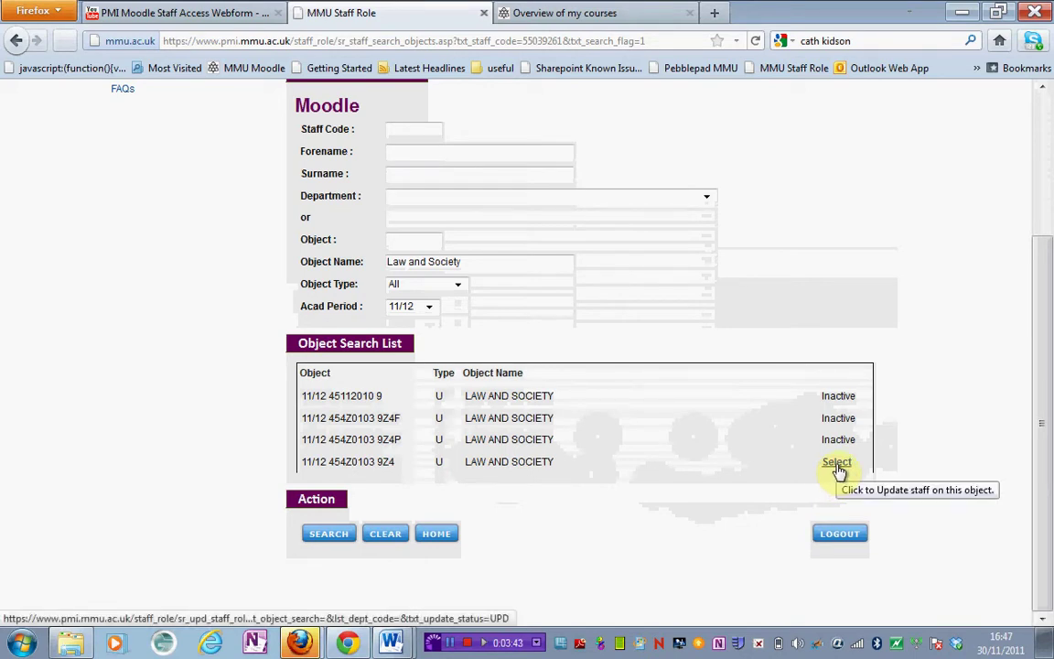
Select unit area 11/12 454Z0103 9Z4 and review its ten staff: nine Tutors, one Leader
click(836, 463)
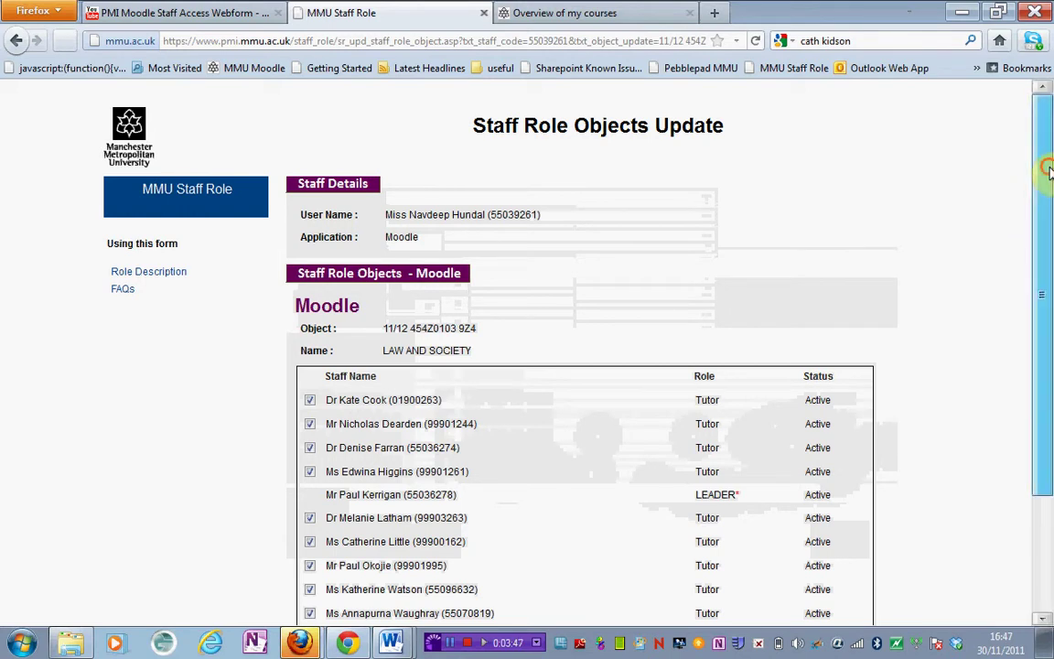
scroll(1049, 183, down, 1)
scroll(1049, 183, down, 1)
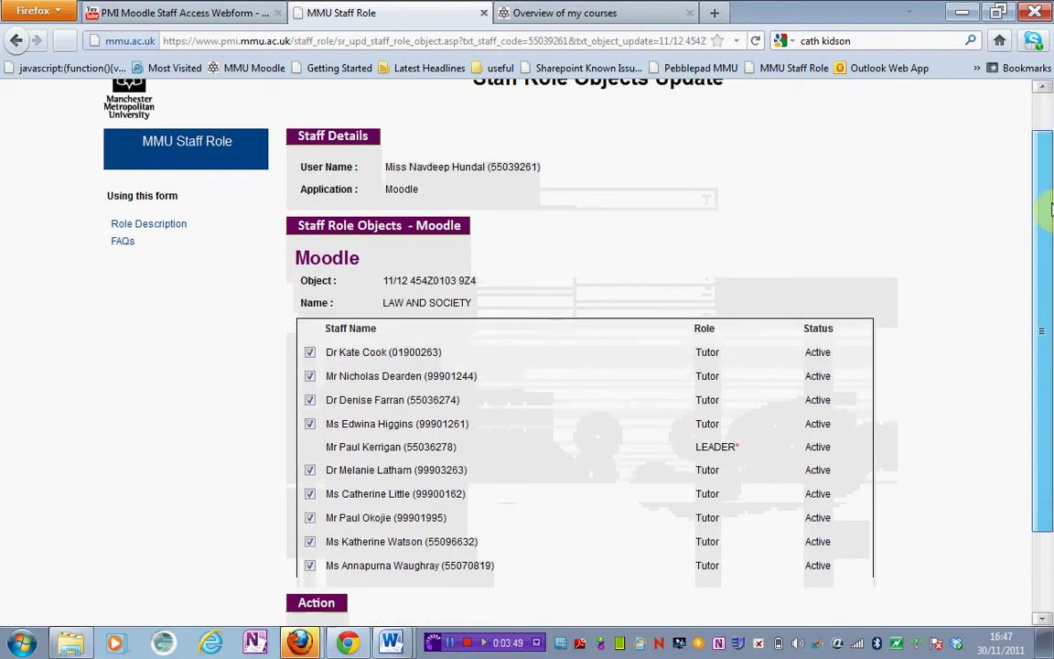
scroll(1049, 247, down, 1)
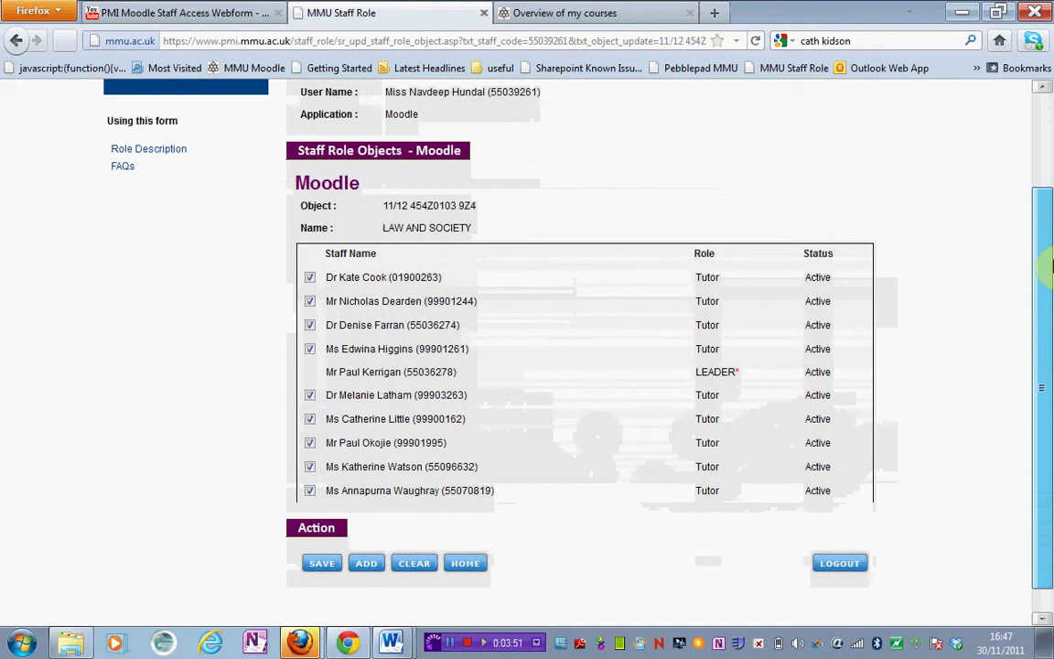
scroll(1049, 280, down, 1)
scroll(1050, 283, down, 1)
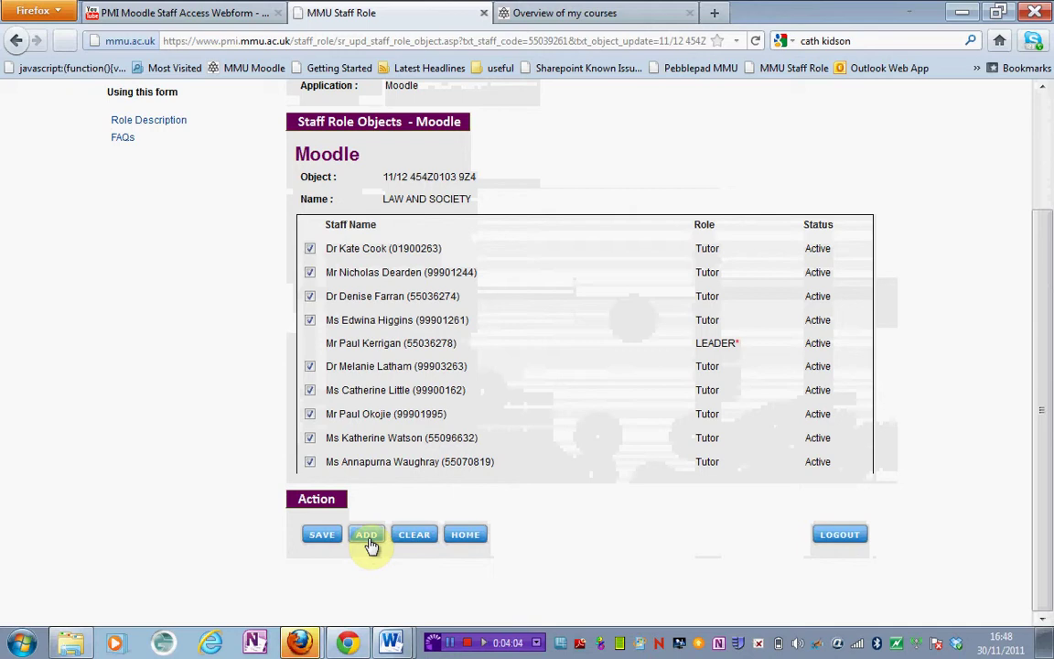
On the Add Staff Role Object page, search staff by the staff member's forename
click(369, 543)
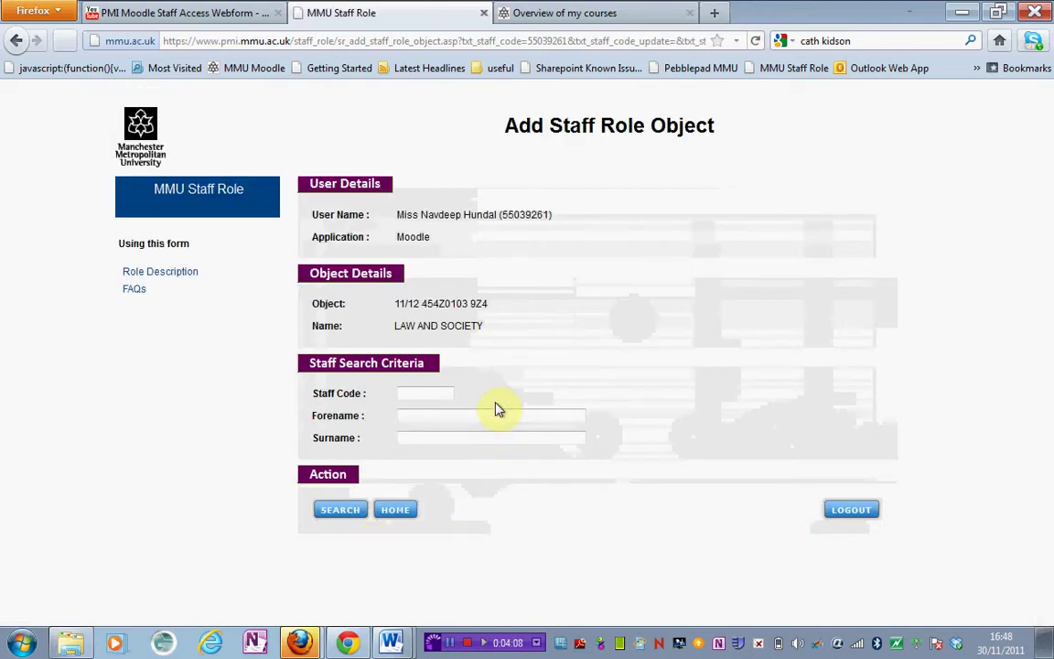
click(418, 418)
click(413, 394)
click(410, 414)
click(409, 438)
click(409, 414)
text(nav)
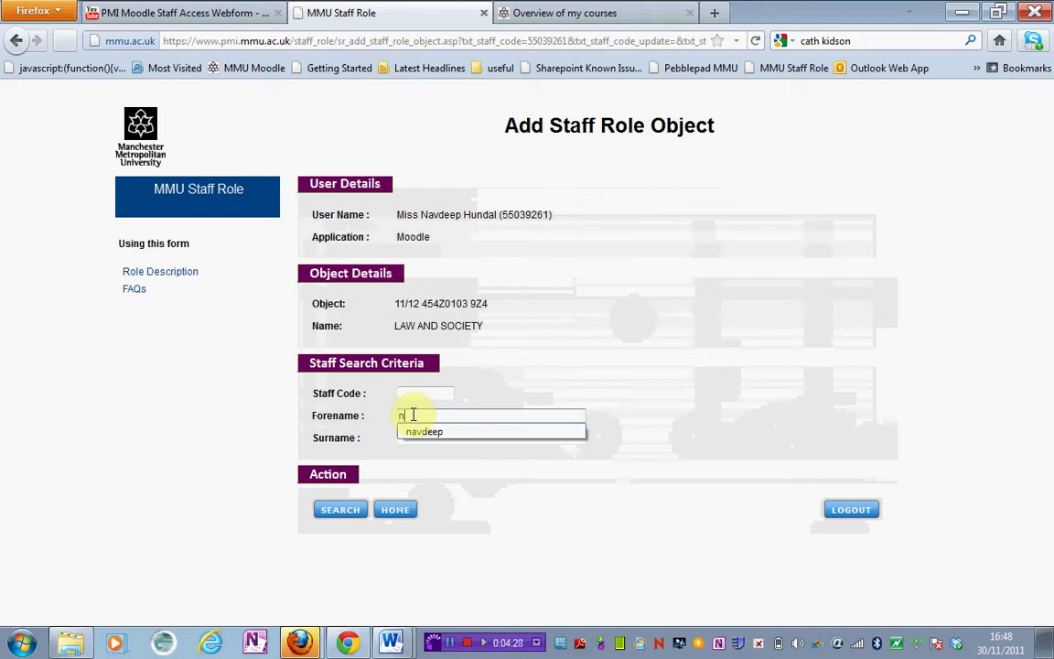
click(441, 431)
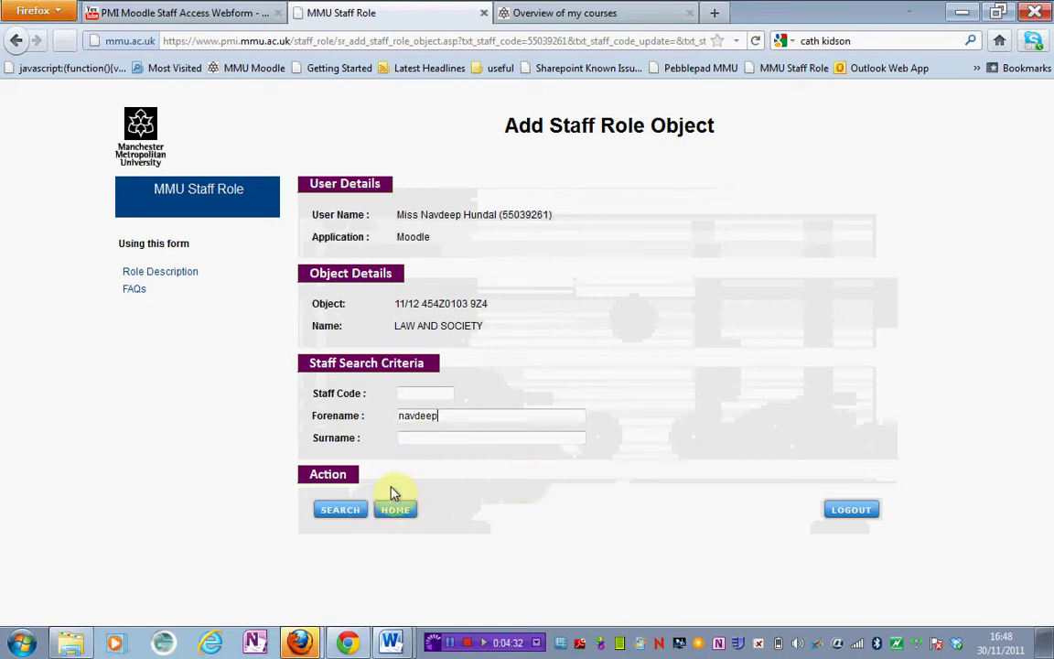
click(337, 518)
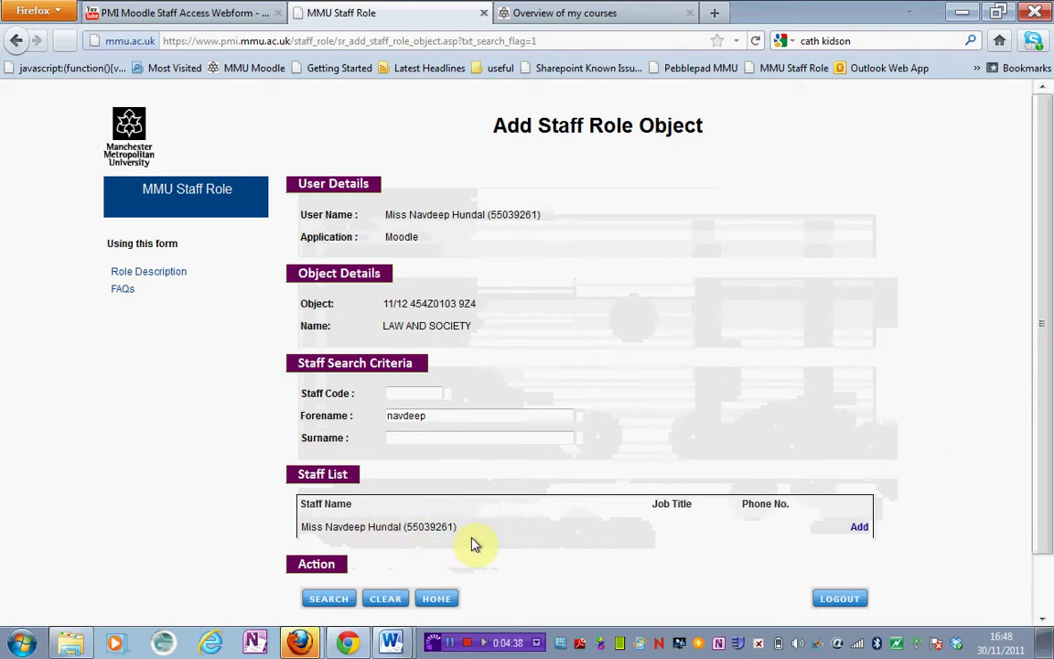
Add the found staff member to 11/12 454Z0103 9Z4 with the Tutor role and save
click(859, 528)
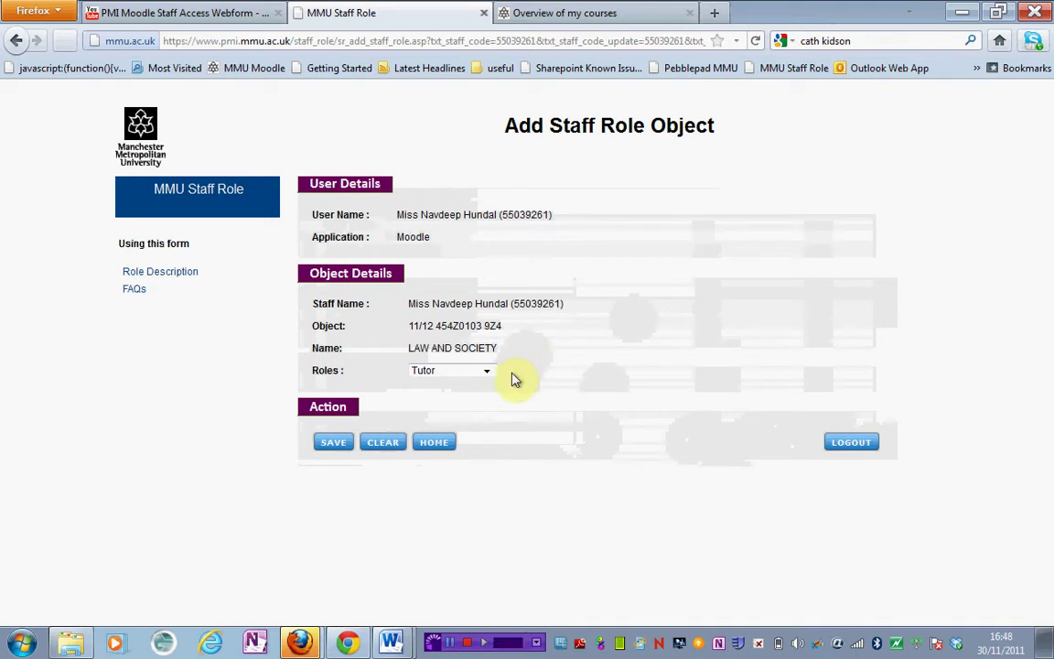
click(483, 375)
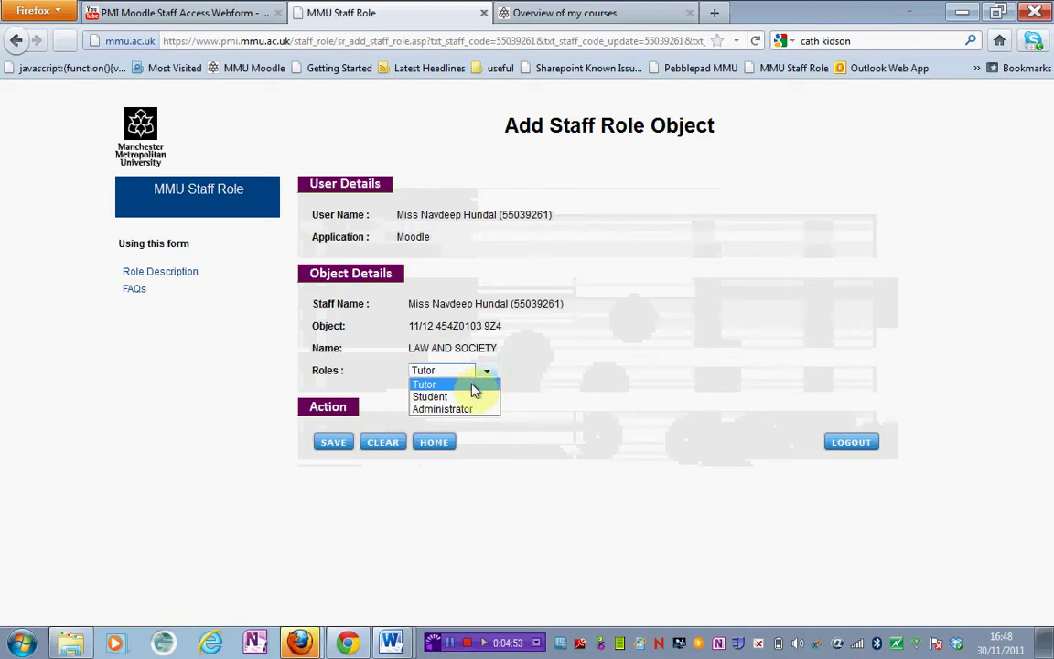
click(472, 385)
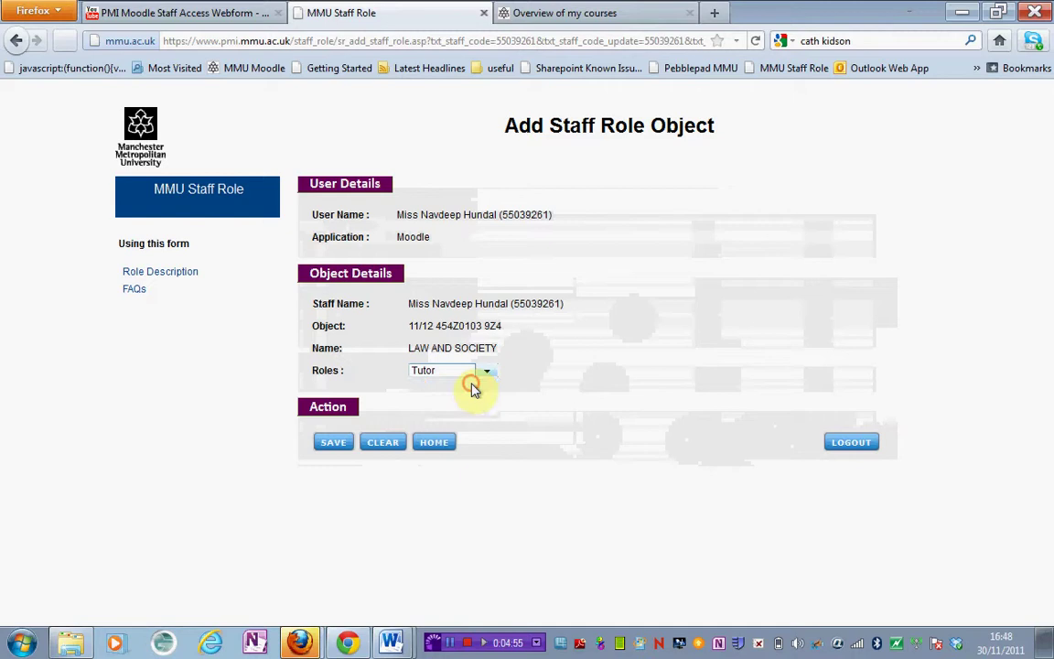
click(329, 451)
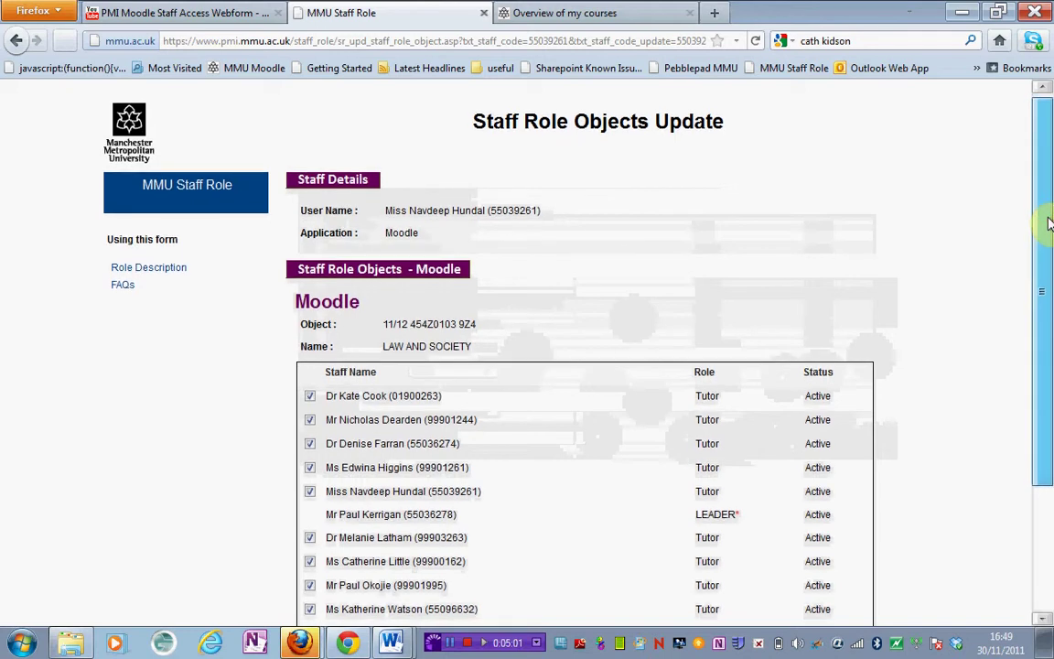
drag(1048, 222, 1050, 272)
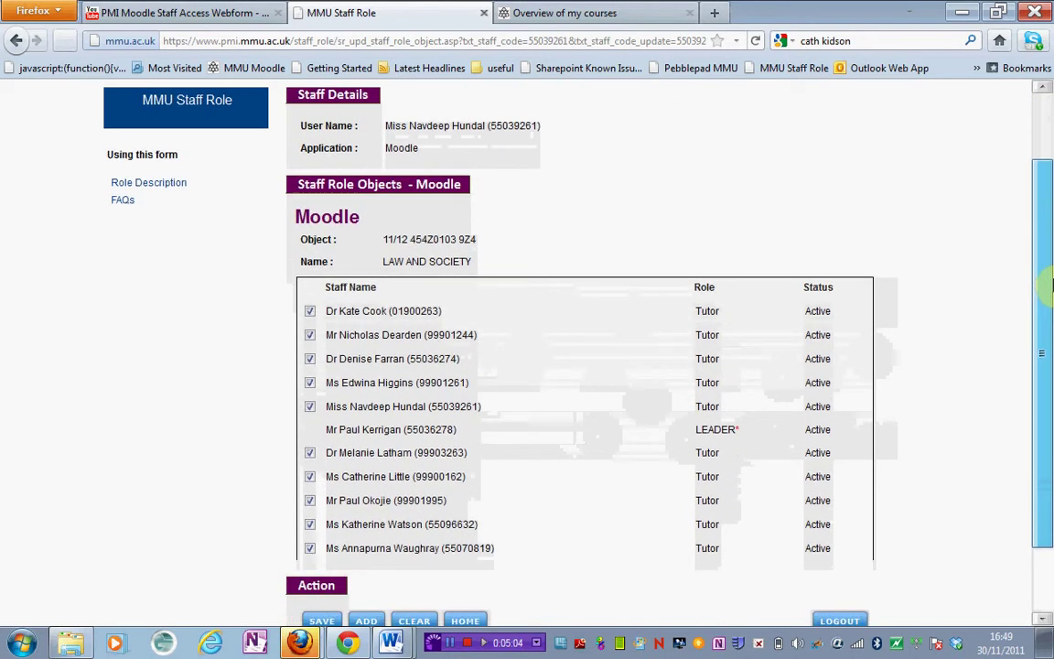
scroll(1048, 286, down, 1)
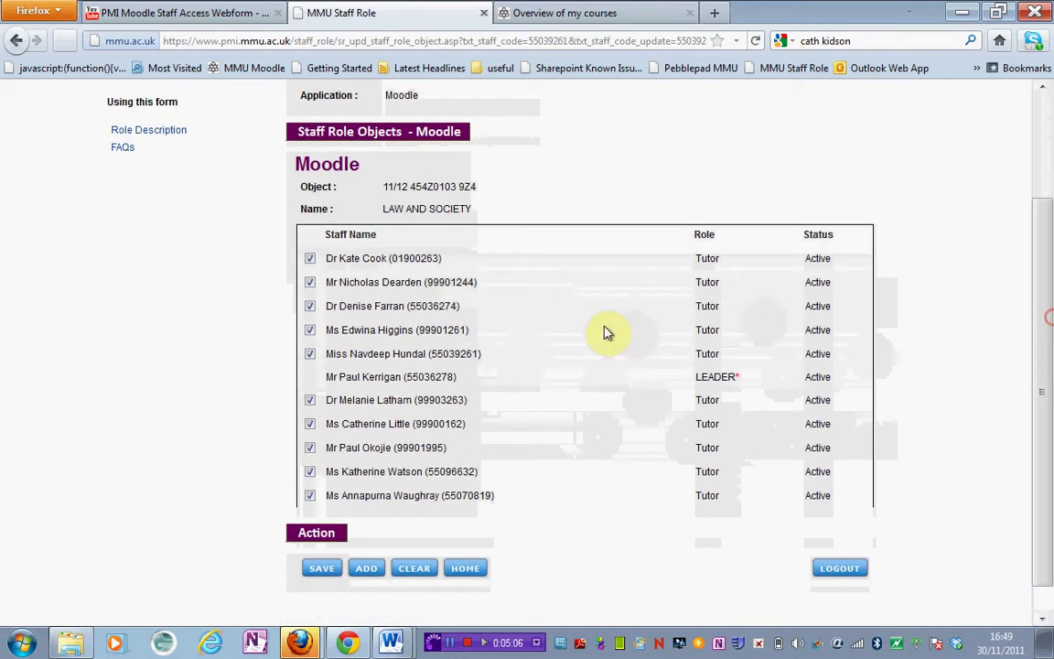
drag(482, 353, 335, 354)
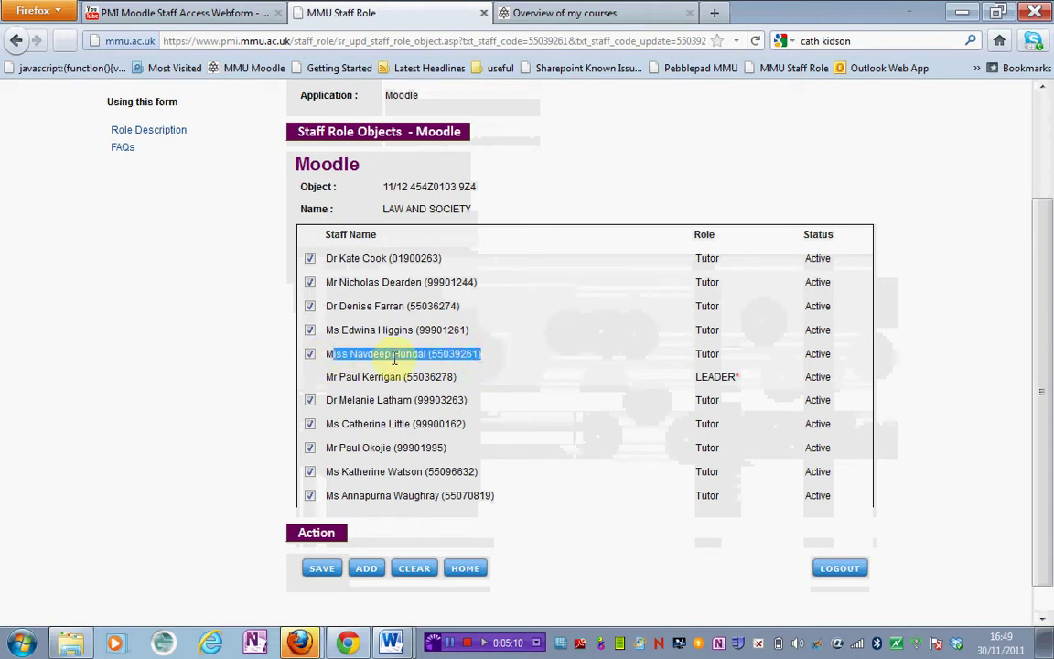
click(398, 357)
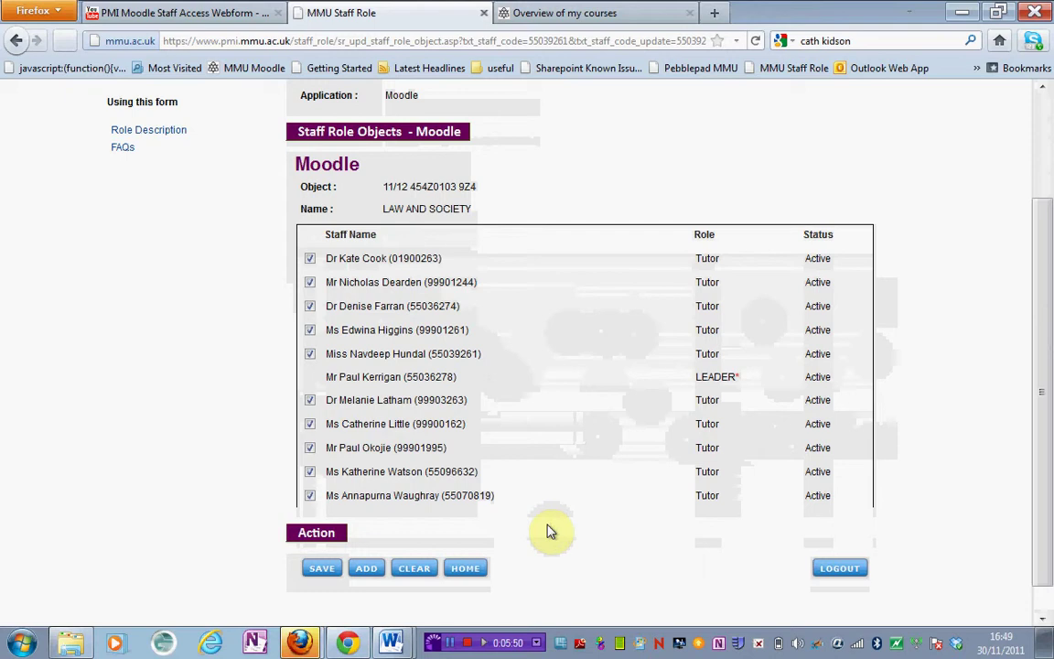
Untick the newly added tutor, save, and check the staff list no longer shows them
click(310, 354)
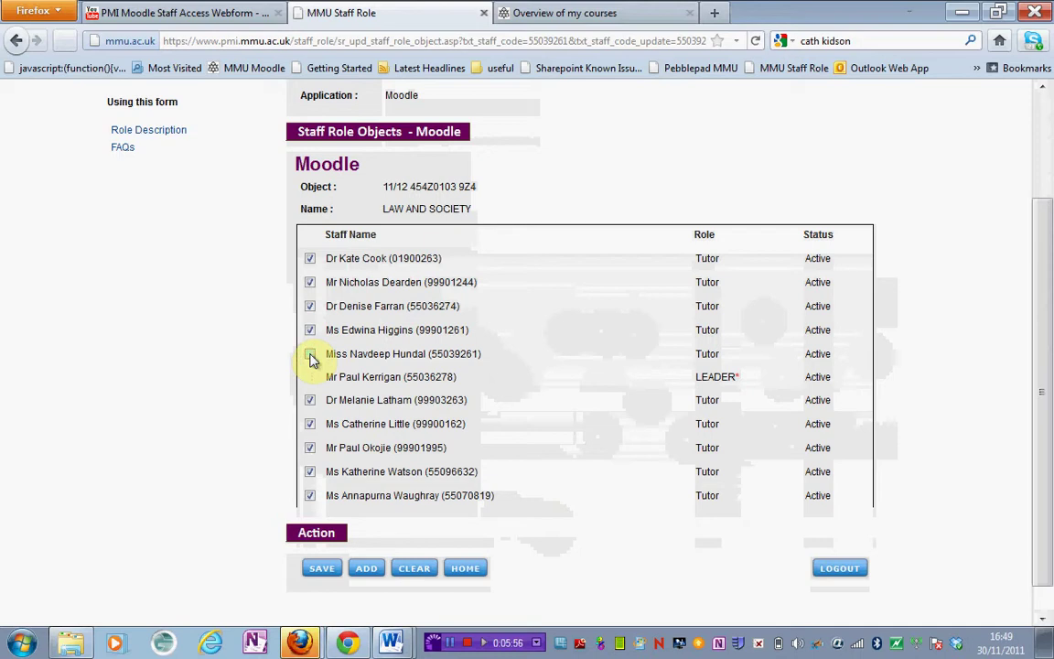
click(335, 575)
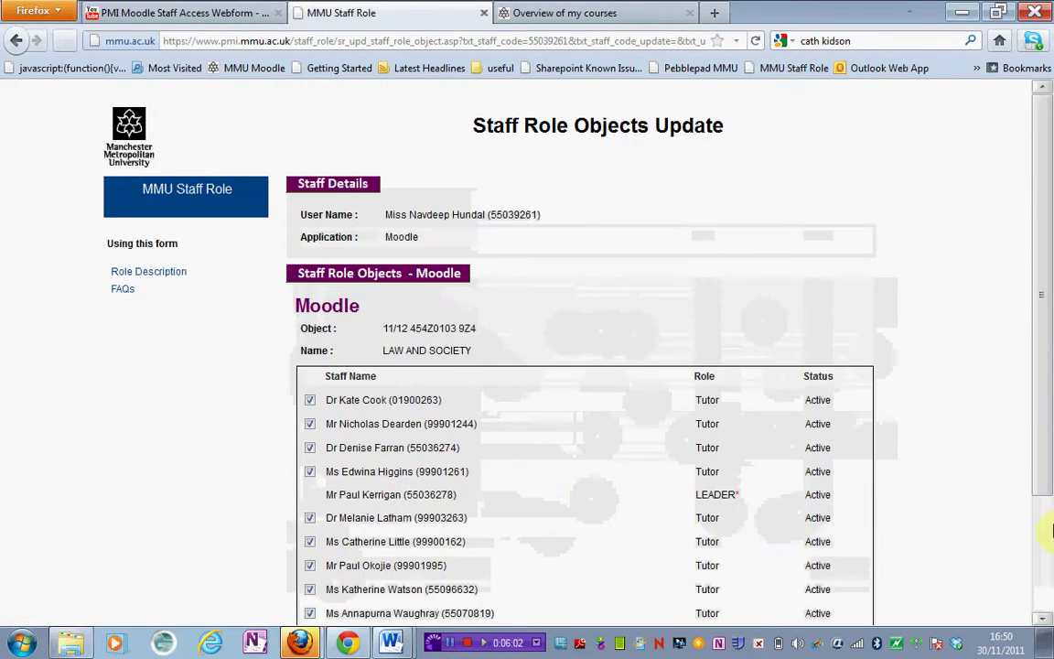
scroll(1046, 622, down, 3)
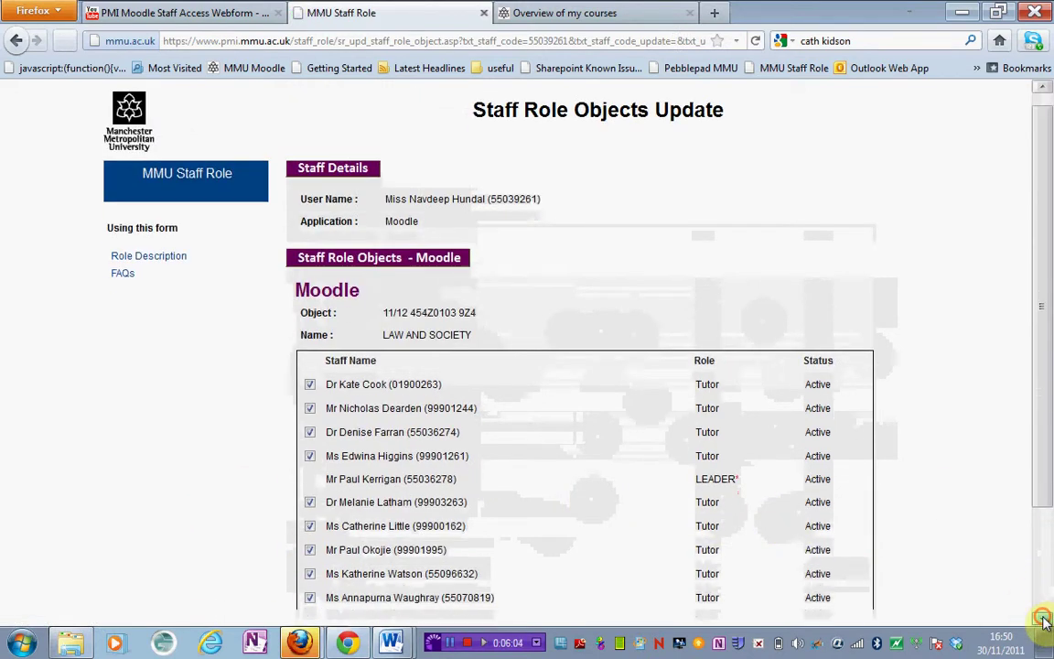